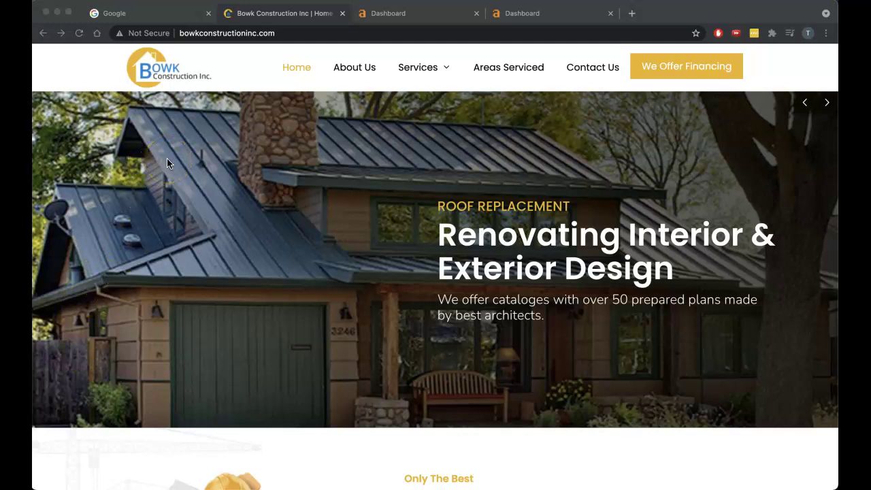
- Search Google for "roofing repair orlando"
{"action": "left_click", "coordinate": [172, 14]}
{"action": "type", "text": "roofing"}
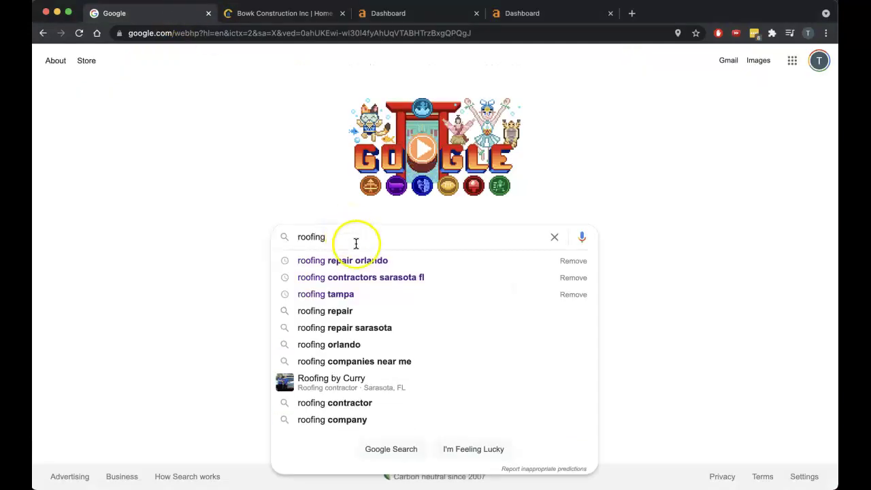
{"action": "left_click", "coordinate": [356, 257]}
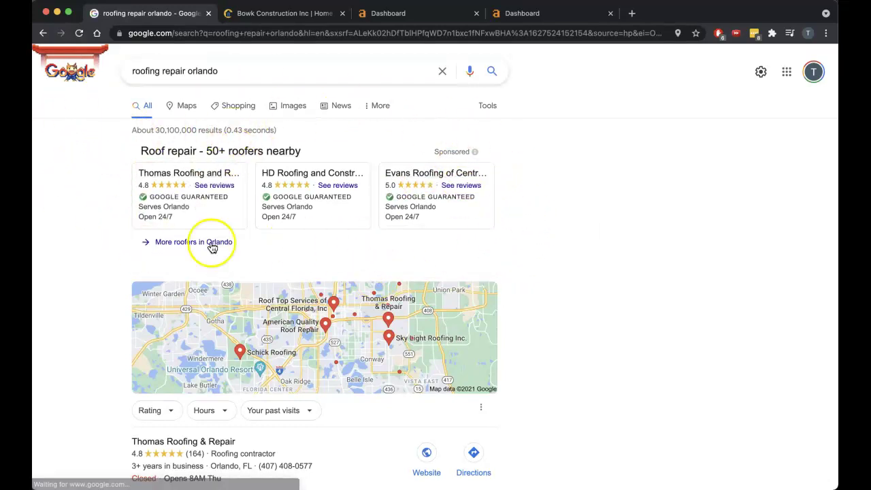
- Review the map listings and the organic results for the roofing repair search
{"action": "scroll", "coordinate": [521, 273], "scroll_direction": "down", "scroll_amount": 5}
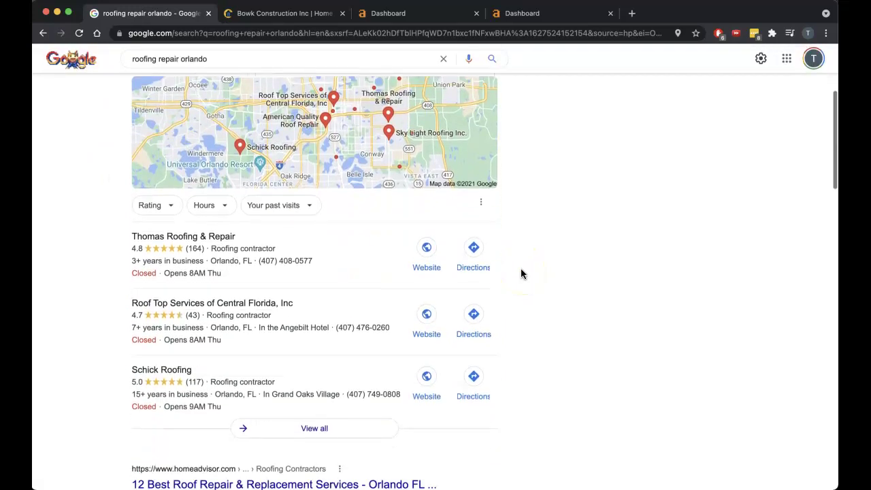
{"action": "scroll", "coordinate": [521, 268], "scroll_direction": "up", "scroll_amount": 1}
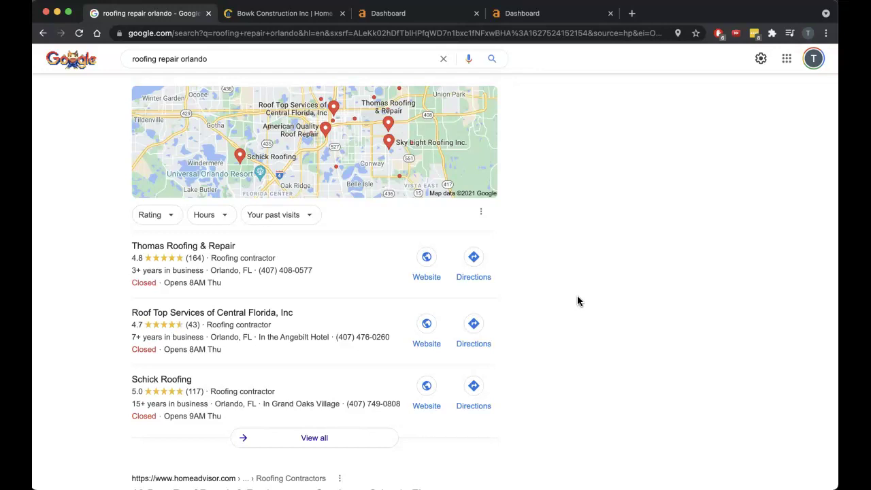
{"action": "scroll", "coordinate": [578, 300], "scroll_direction": "down", "scroll_amount": 5}
{"action": "scroll", "coordinate": [578, 300], "scroll_direction": "down", "scroll_amount": 2}
{"action": "scroll", "coordinate": [578, 300], "scroll_direction": "up", "scroll_amount": 5}
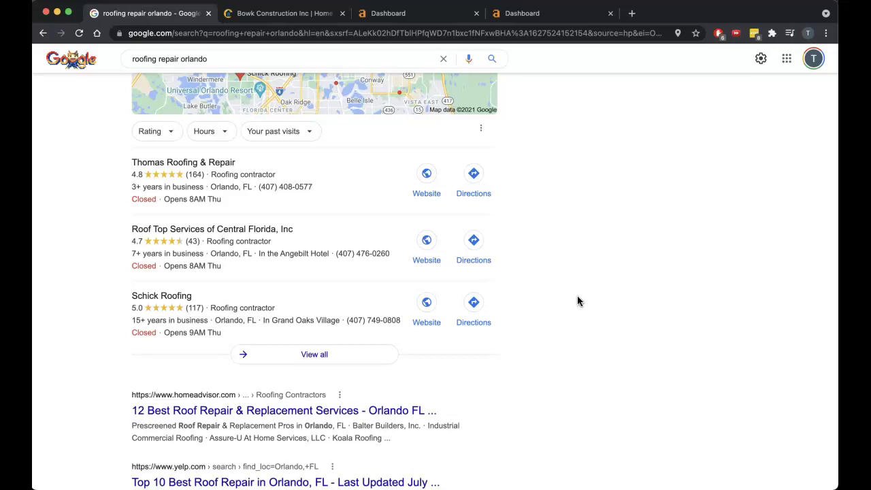
{"action": "scroll", "coordinate": [578, 297], "scroll_direction": "down", "scroll_amount": 5}
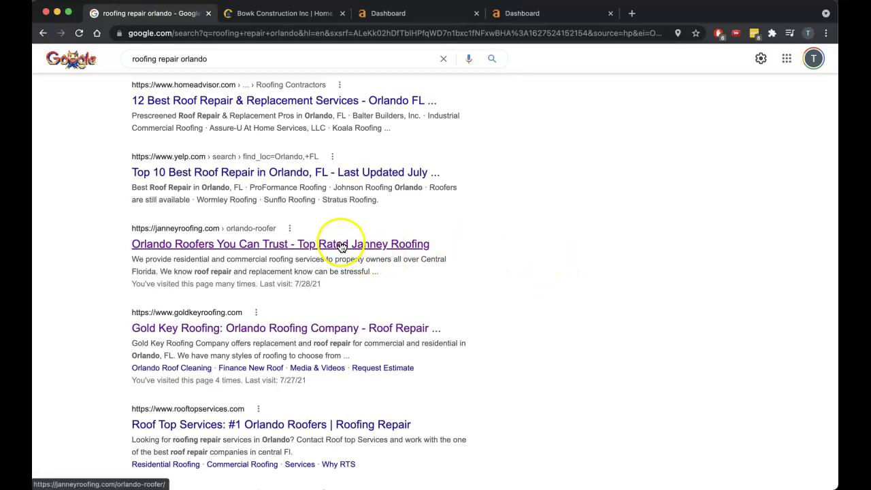
- Open the Janney Roofing and Gold Key Roofing search results in separate new tabs
{"action": "scroll", "coordinate": [291, 136], "scroll_direction": "up", "scroll_amount": 1}
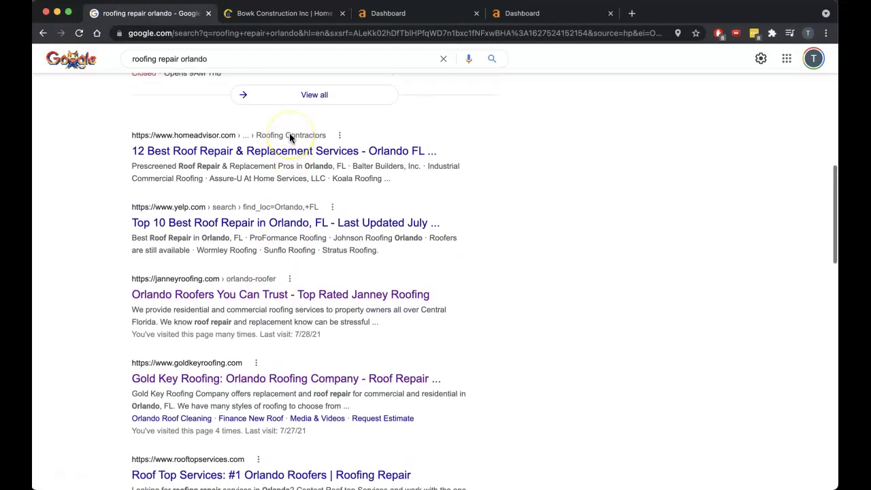
{"action": "scroll", "coordinate": [291, 138], "scroll_direction": "down", "scroll_amount": 1}
{"action": "left_click", "coordinate": [251, 262], "text": "super"}
{"action": "left_click", "coordinate": [219, 345], "text": "super"}
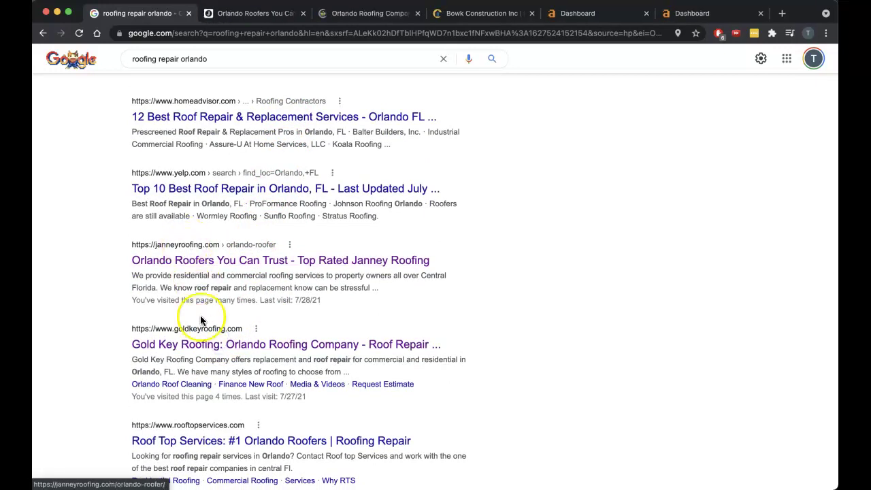
- Switch to the Bowk Construction site and skim its whole homepage down to the footer and back
{"action": "left_click", "coordinate": [465, 16]}
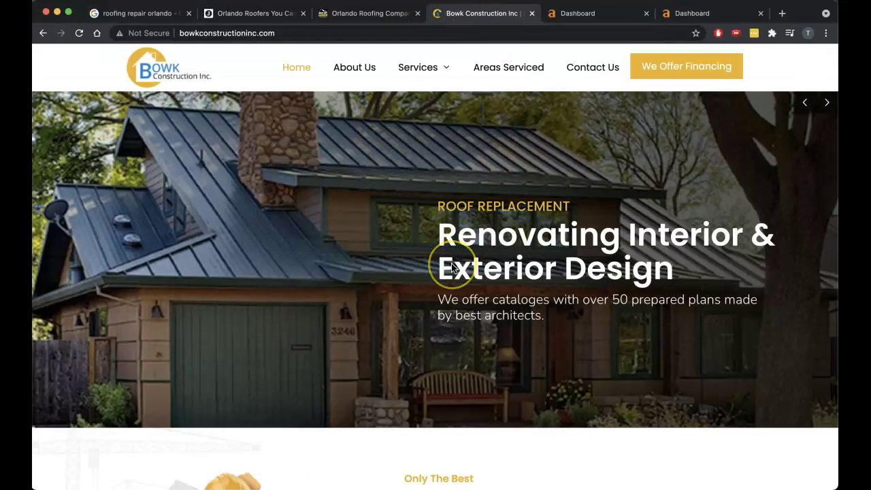
{"action": "scroll", "coordinate": [452, 266], "scroll_direction": "down", "scroll_amount": 7}
{"action": "scroll", "coordinate": [452, 266], "scroll_direction": "down", "scroll_amount": 9}
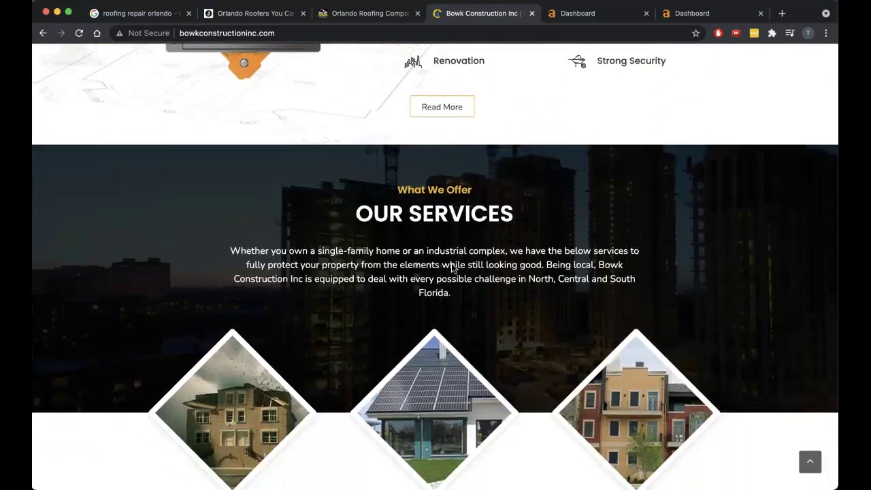
{"action": "scroll", "coordinate": [451, 267], "scroll_direction": "down", "scroll_amount": 4}
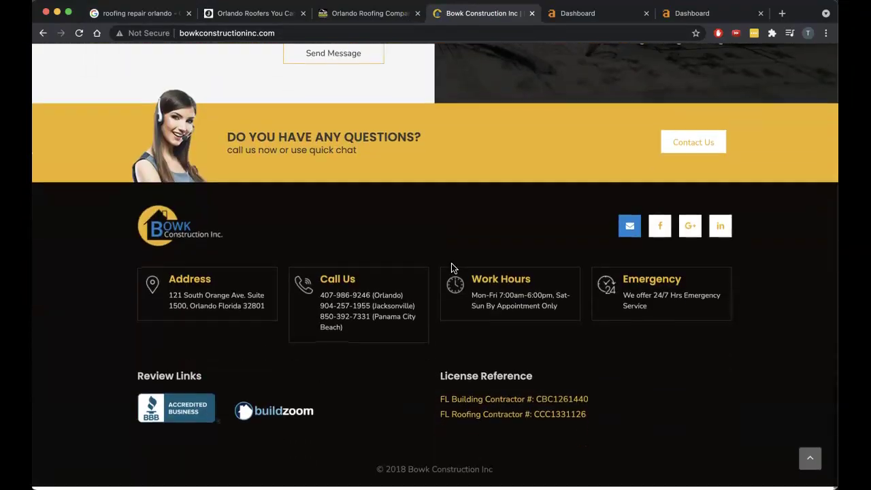
{"action": "scroll", "coordinate": [451, 267], "scroll_direction": "up", "scroll_amount": 8}
{"action": "scroll", "coordinate": [452, 267], "scroll_direction": "up", "scroll_amount": 9}
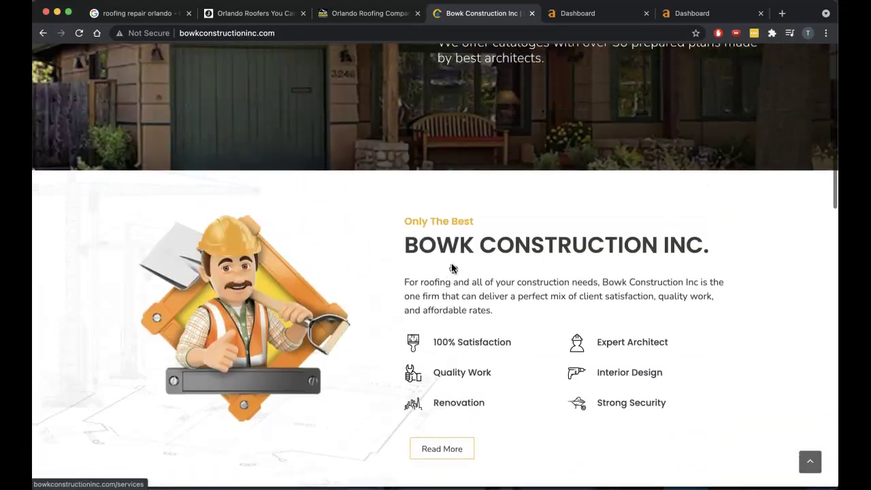
- Examine the banner, company introduction and services text on the Bowk Construction homepage
{"action": "scroll", "coordinate": [452, 267], "scroll_direction": "down", "scroll_amount": 4}
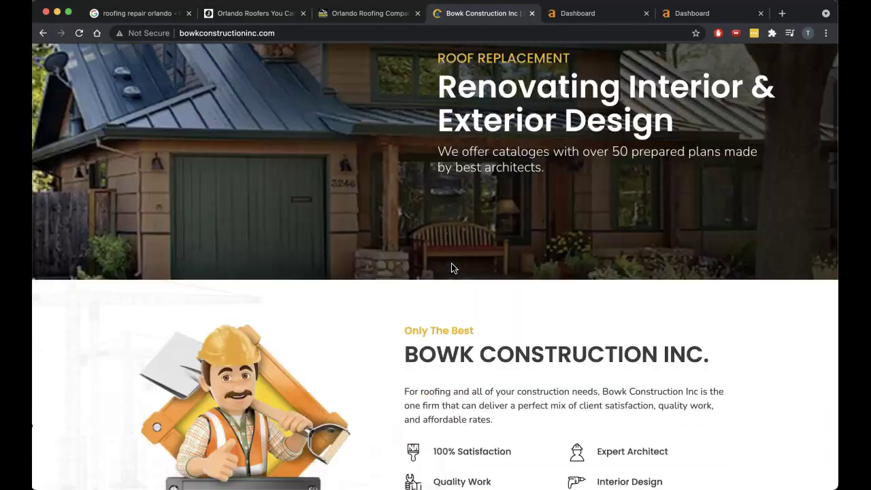
{"action": "scroll", "coordinate": [452, 267], "scroll_direction": "down", "scroll_amount": 2}
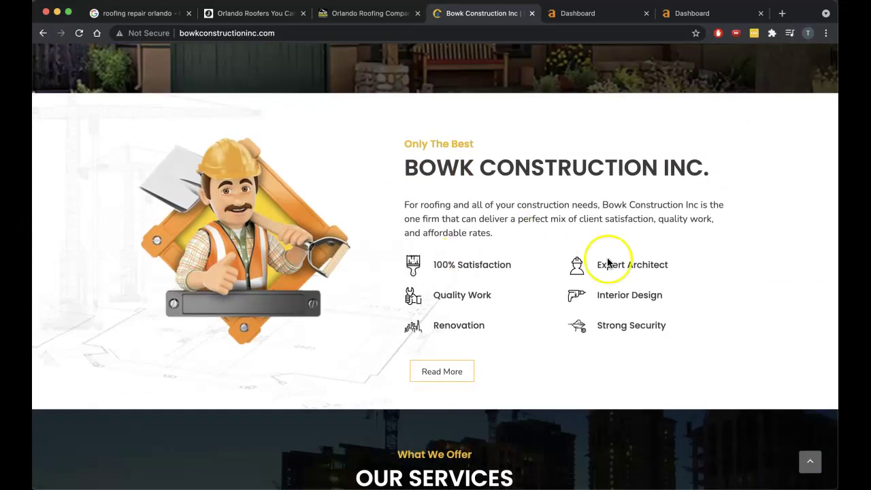
{"action": "scroll", "coordinate": [740, 280], "scroll_direction": "down", "scroll_amount": 5}
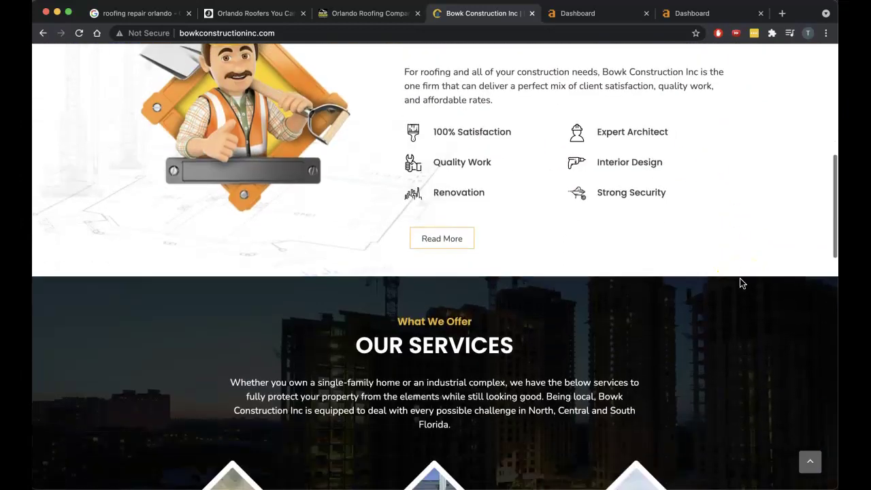
{"action": "scroll", "coordinate": [741, 283], "scroll_direction": "down", "scroll_amount": 3}
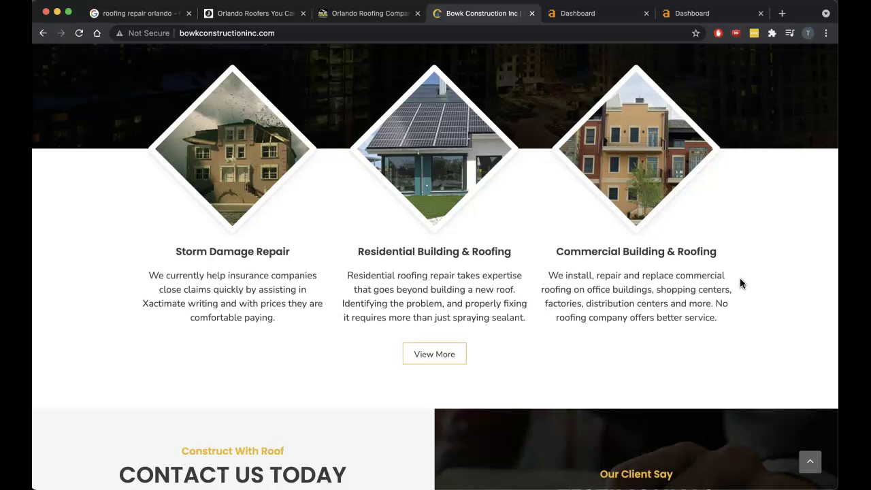
{"action": "scroll", "coordinate": [740, 283], "scroll_direction": "up", "scroll_amount": 4}
{"action": "scroll", "coordinate": [741, 283], "scroll_direction": "up", "scroll_amount": 4}
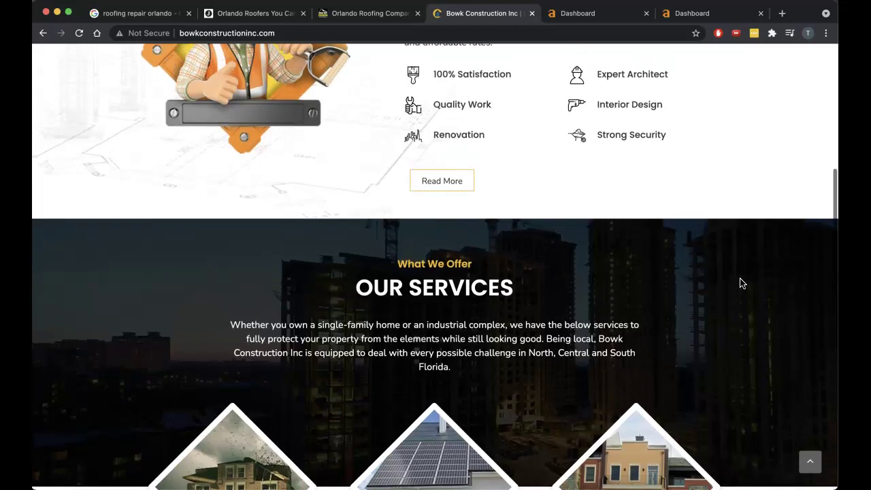
{"action": "scroll", "coordinate": [742, 283], "scroll_direction": "up", "scroll_amount": 6}
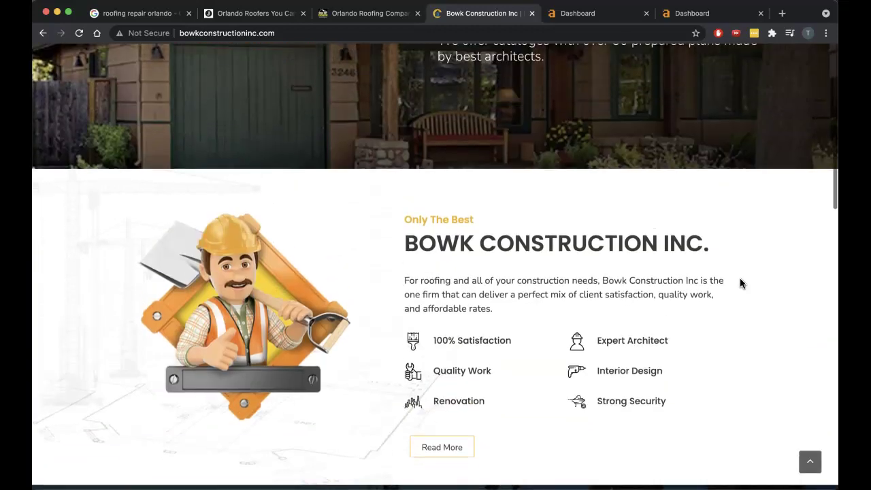
{"action": "scroll", "coordinate": [742, 283], "scroll_direction": "up", "scroll_amount": 5}
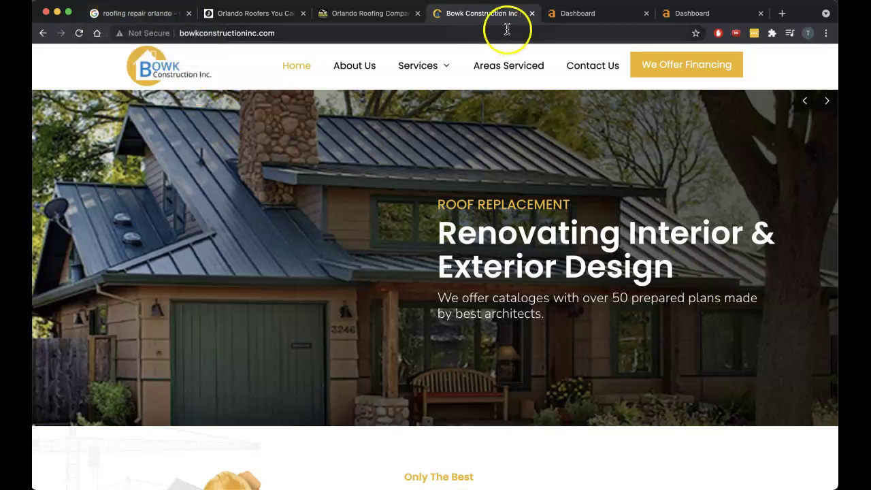
{"action": "scroll", "coordinate": [593, 336], "scroll_direction": "down", "scroll_amount": 5}
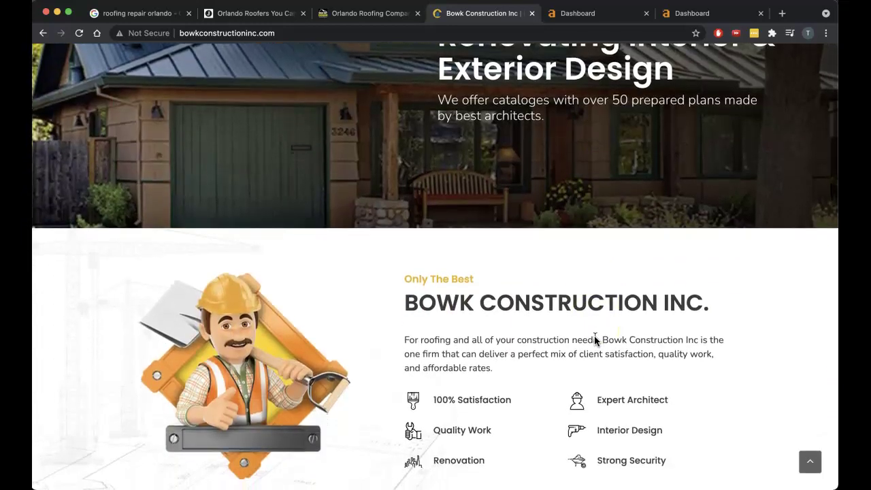
{"action": "scroll", "coordinate": [595, 340], "scroll_direction": "down", "scroll_amount": 5}
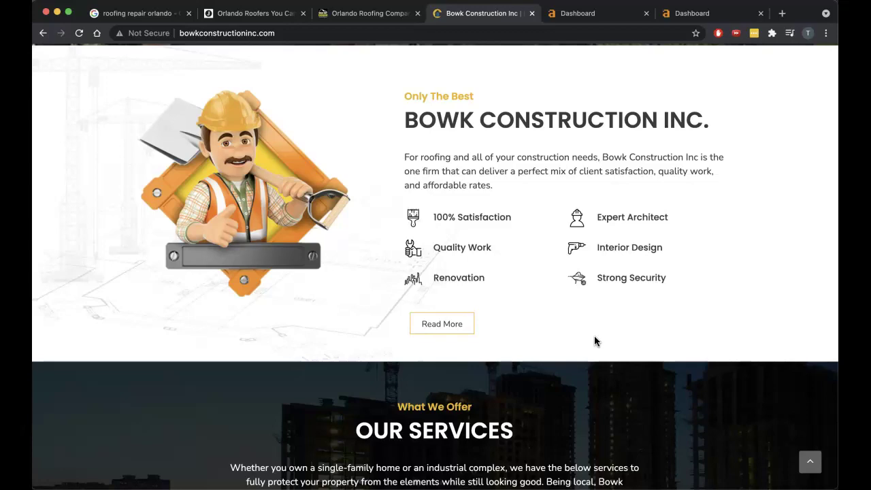
{"action": "scroll", "coordinate": [594, 336], "scroll_direction": "up", "scroll_amount": 9}
- Switch to the Gold Key Roofing homepage and highlight its "Orlando's Best Roofing Company" heading
{"action": "left_click", "coordinate": [370, 14]}
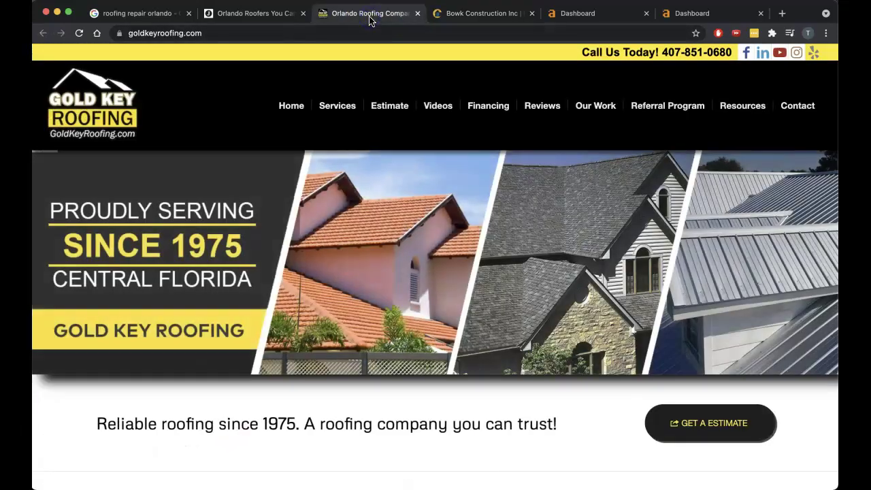
{"action": "scroll", "coordinate": [198, 132], "scroll_direction": "down", "scroll_amount": 5}
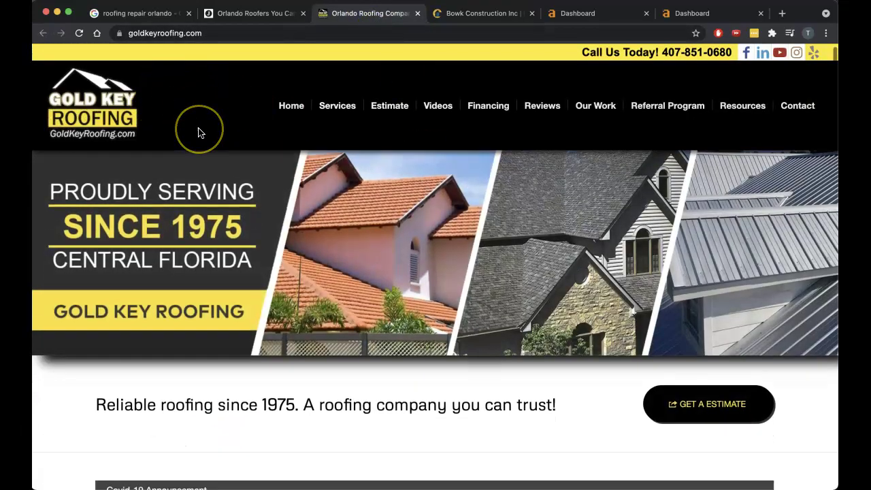
{"action": "scroll", "coordinate": [199, 132], "scroll_direction": "down", "scroll_amount": 4}
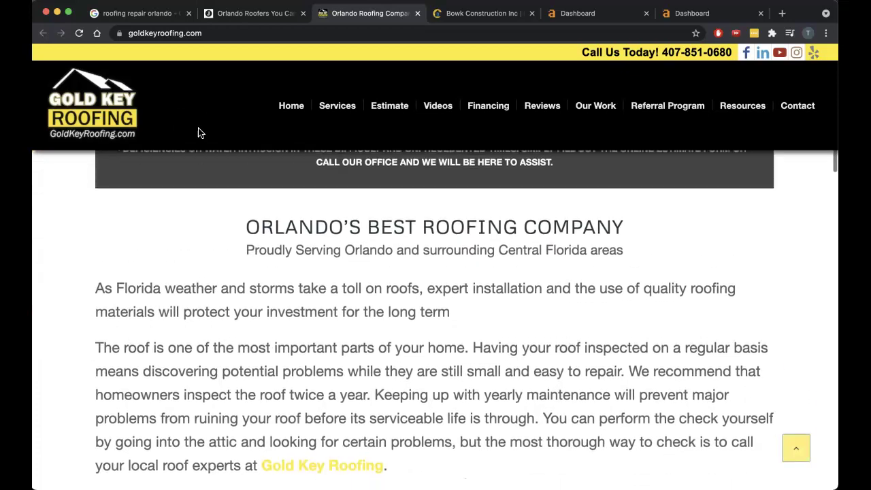
{"action": "scroll", "coordinate": [198, 132], "scroll_direction": "up", "scroll_amount": 1}
{"action": "left_click_drag", "start_coordinate": [251, 277], "coordinate": [628, 281]}
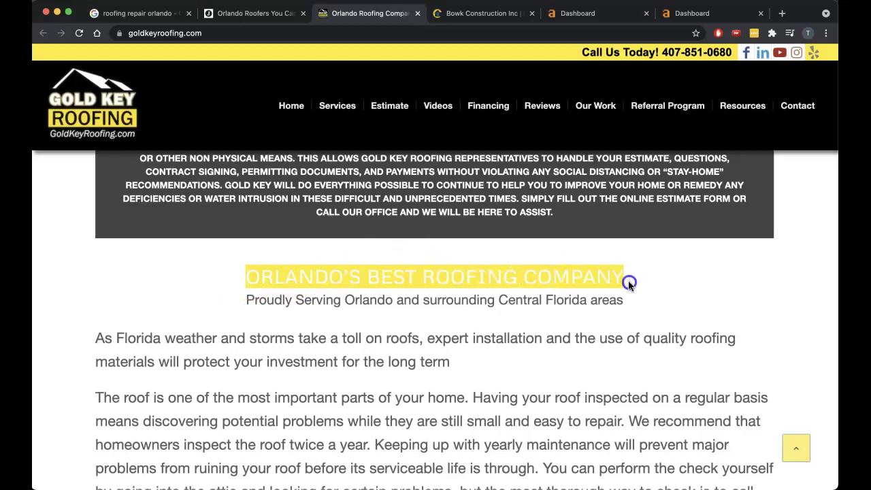
- Examine the Gold Key Roofing body text for Orlando roofing phrases and highlight "roof repair in Orlando"
{"action": "scroll", "coordinate": [629, 281], "scroll_direction": "down", "scroll_amount": 5}
{"action": "scroll", "coordinate": [629, 282], "scroll_direction": "down", "scroll_amount": 5}
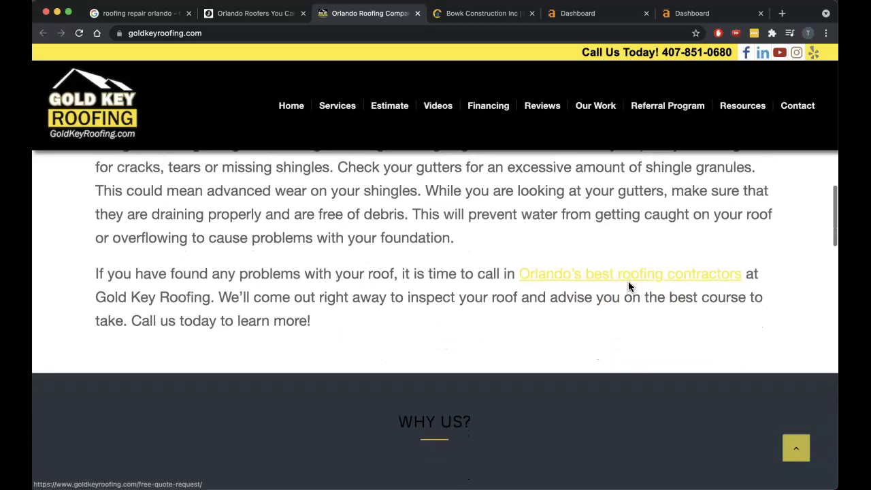
{"action": "scroll", "coordinate": [628, 286], "scroll_direction": "up", "scroll_amount": 1}
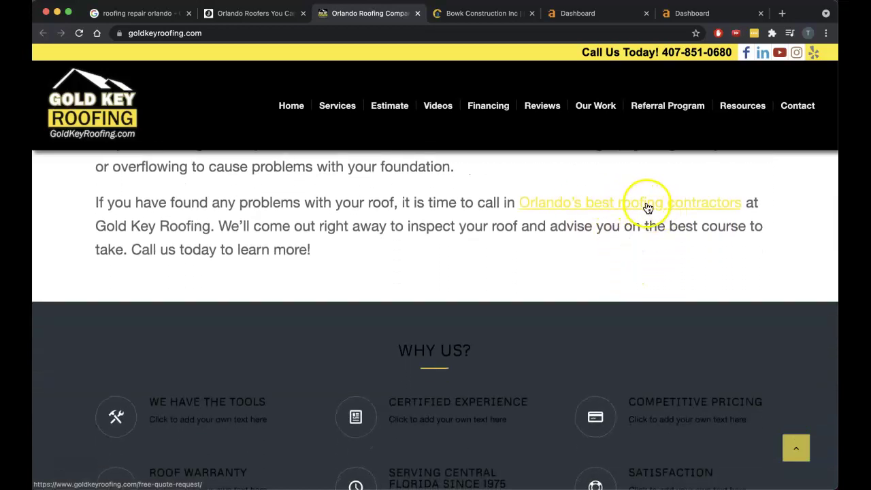
{"action": "scroll", "coordinate": [701, 210], "scroll_direction": "up", "scroll_amount": 5}
{"action": "scroll", "coordinate": [572, 191], "scroll_direction": "down", "scroll_amount": 1}
{"action": "scroll", "coordinate": [571, 190], "scroll_direction": "up", "scroll_amount": 1}
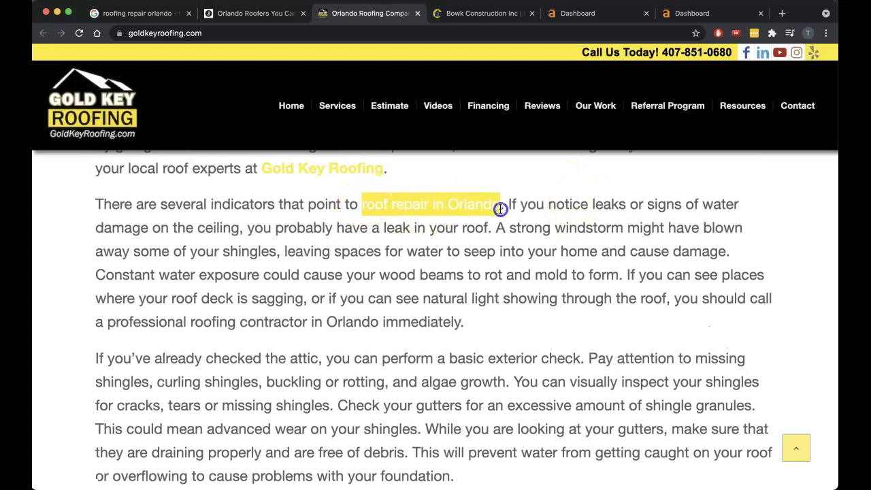
- Look through the rest of the Gold Key Roofing homepage, including the Why Us and customer review sections
{"action": "scroll", "coordinate": [512, 306], "scroll_direction": "down", "scroll_amount": 5}
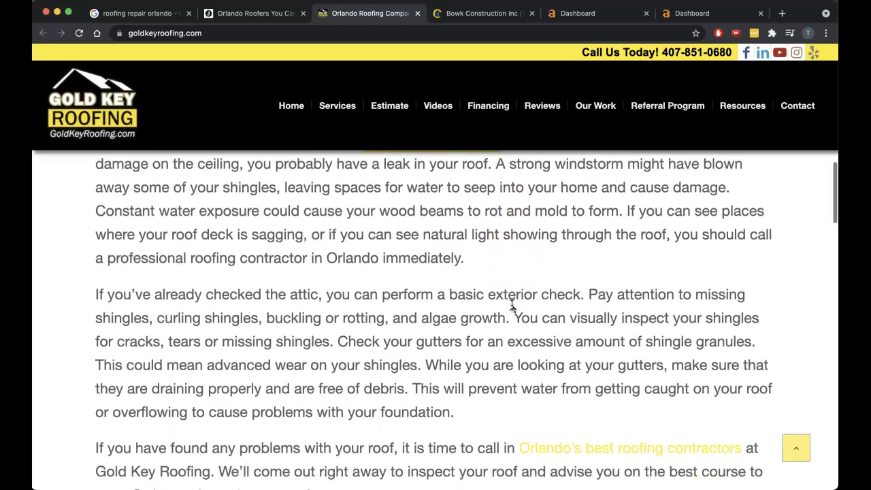
{"action": "scroll", "coordinate": [512, 305], "scroll_direction": "down", "scroll_amount": 8}
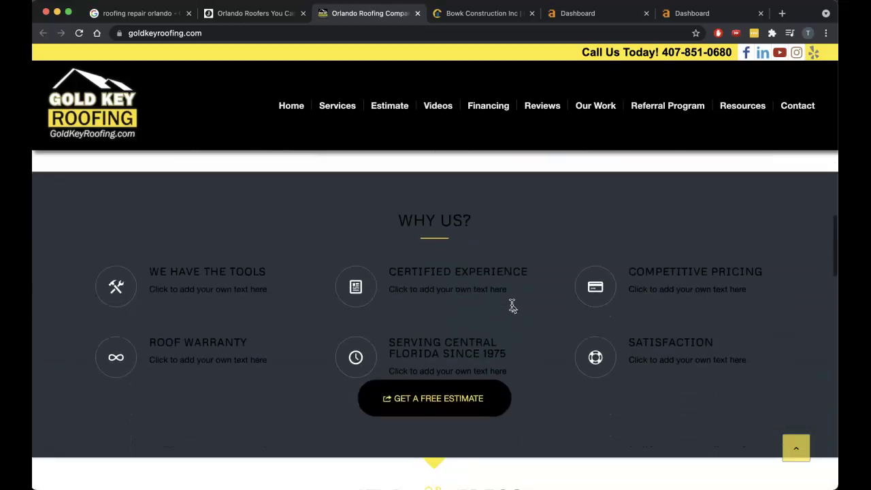
{"action": "scroll", "coordinate": [512, 306], "scroll_direction": "down", "scroll_amount": 10}
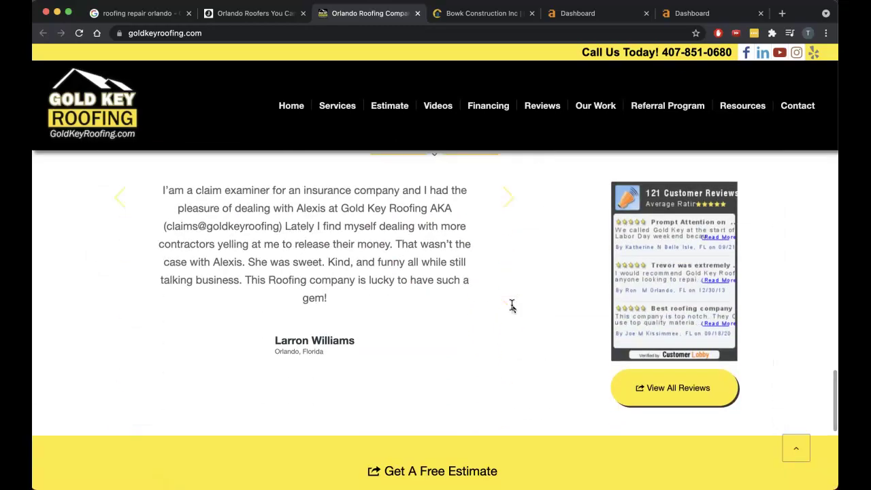
{"action": "scroll", "coordinate": [512, 306], "scroll_direction": "down", "scroll_amount": 7}
{"action": "scroll", "coordinate": [512, 306], "scroll_direction": "up", "scroll_amount": 16}
{"action": "scroll", "coordinate": [512, 306], "scroll_direction": "up", "scroll_amount": 15}
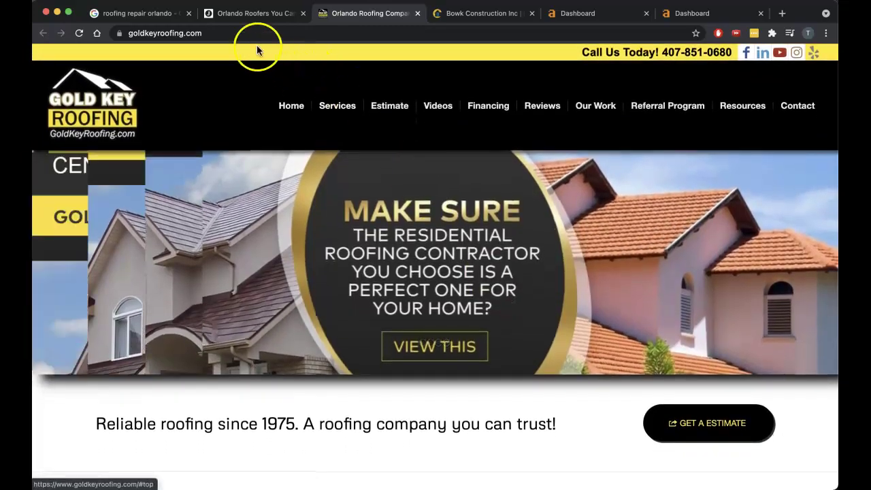
- Switch to the Janney Roofing Orlando page and highlight the "orlando-roofer" part of its web address
{"action": "left_click", "coordinate": [248, 13]}
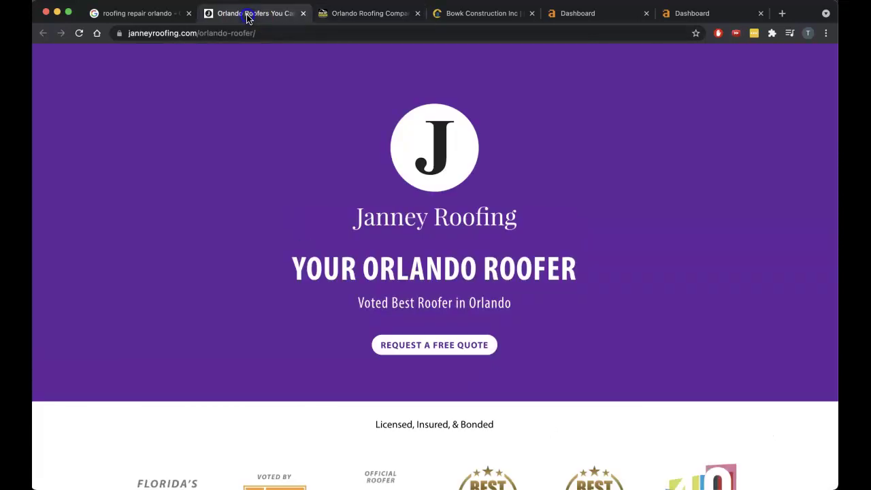
{"action": "scroll", "coordinate": [236, 259], "scroll_direction": "down", "scroll_amount": 3}
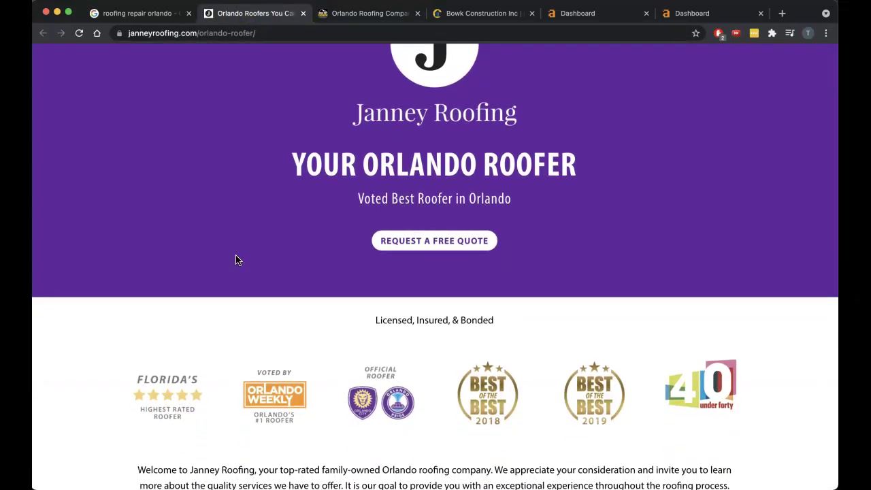
{"action": "scroll", "coordinate": [236, 260], "scroll_direction": "down", "scroll_amount": 1}
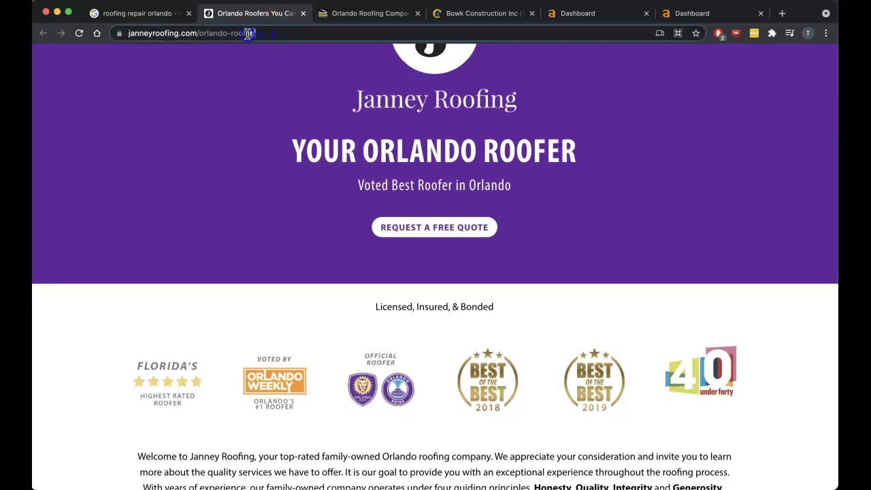
{"action": "left_click_drag", "start_coordinate": [202, 34], "coordinate": [328, 199]}
- Examine the Janney Roofing introduction and Why Choose Us section, highlighting the Orlando wording in the page text
{"action": "scroll", "coordinate": [327, 197], "scroll_direction": "down", "scroll_amount": 8}
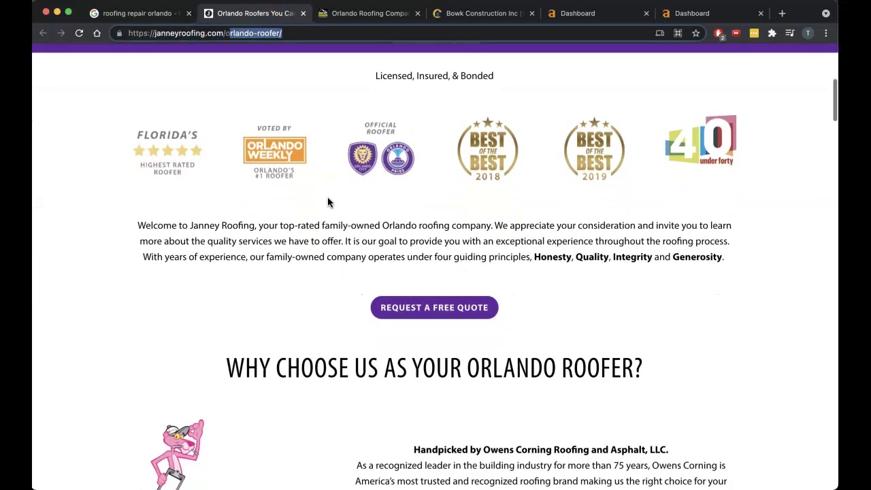
{"action": "scroll", "coordinate": [327, 201], "scroll_direction": "down", "scroll_amount": 2}
{"action": "left_click_drag", "start_coordinate": [468, 237], "coordinate": [617, 242]}
{"action": "scroll", "coordinate": [617, 242], "scroll_direction": "down", "scroll_amount": 7}
{"action": "left_click_drag", "start_coordinate": [551, 229], "coordinate": [311, 224]}
- Look through the rest of the Janney Roofing page, including the services, work examples, reviews and quote form
{"action": "scroll", "coordinate": [467, 350], "scroll_direction": "down", "scroll_amount": 20}
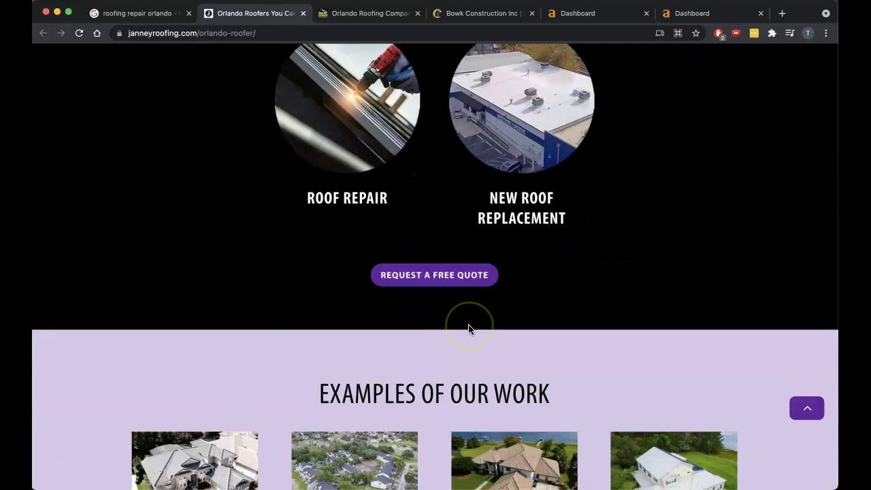
{"action": "scroll", "coordinate": [468, 329], "scroll_direction": "down", "scroll_amount": 20}
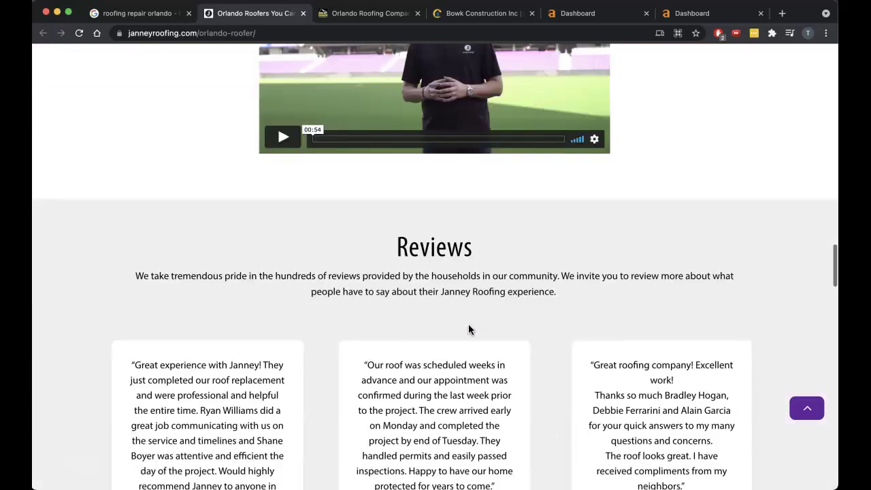
{"action": "scroll", "coordinate": [468, 329], "scroll_direction": "down", "scroll_amount": 20}
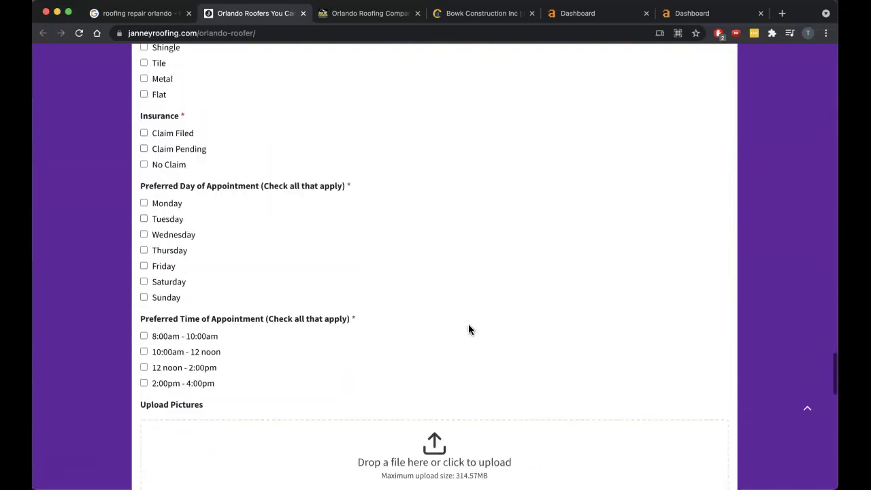
{"action": "scroll", "coordinate": [469, 330], "scroll_direction": "down", "scroll_amount": 5}
{"action": "scroll", "coordinate": [469, 330], "scroll_direction": "up", "scroll_amount": 20}
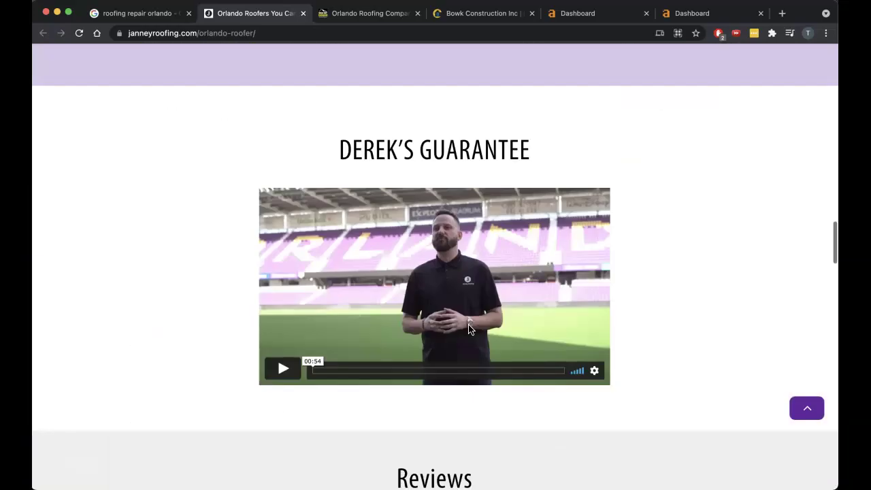
{"action": "scroll", "coordinate": [469, 330], "scroll_direction": "up", "scroll_amount": 15}
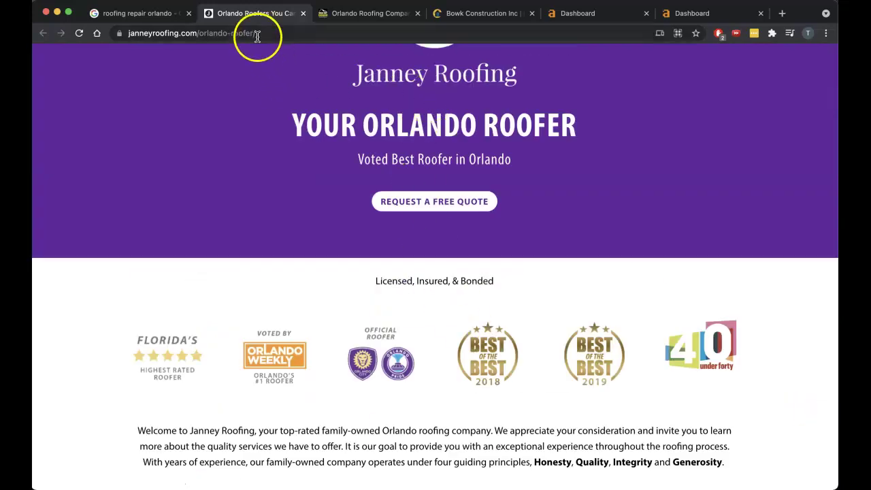
{"action": "left_click", "coordinate": [203, 33]}
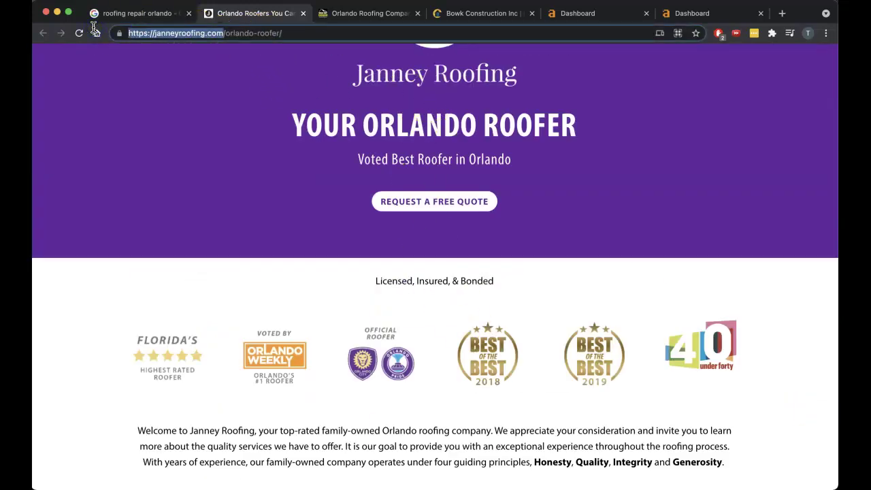
{"action": "left_click", "coordinate": [575, 13]}
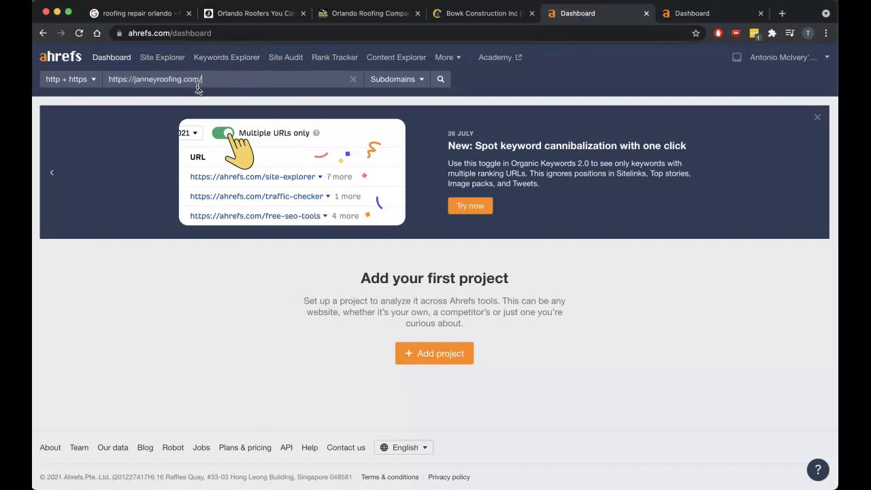
{"action": "key", "text": "Return"}
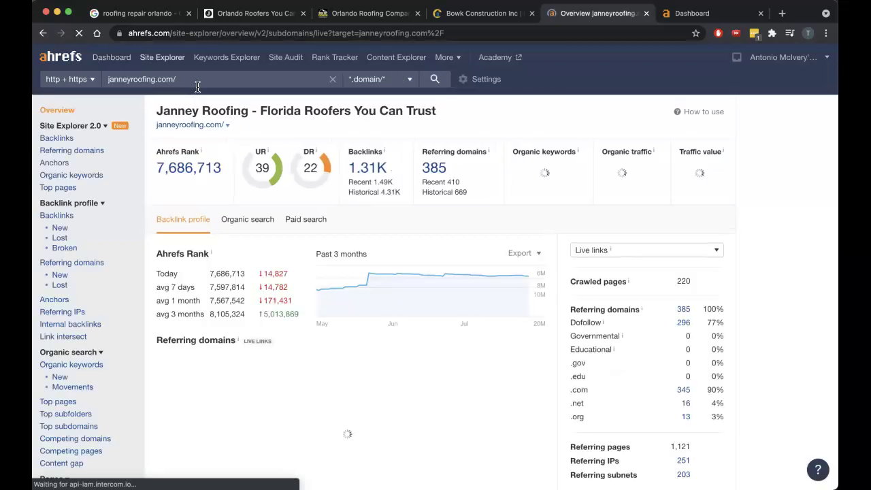
{"action": "left_click", "coordinate": [264, 102]}
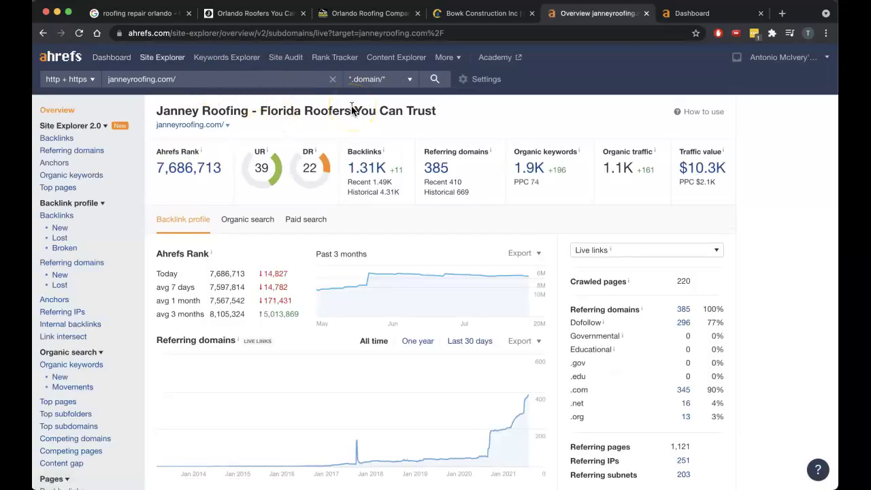
{"action": "left_click", "coordinate": [392, 107]}
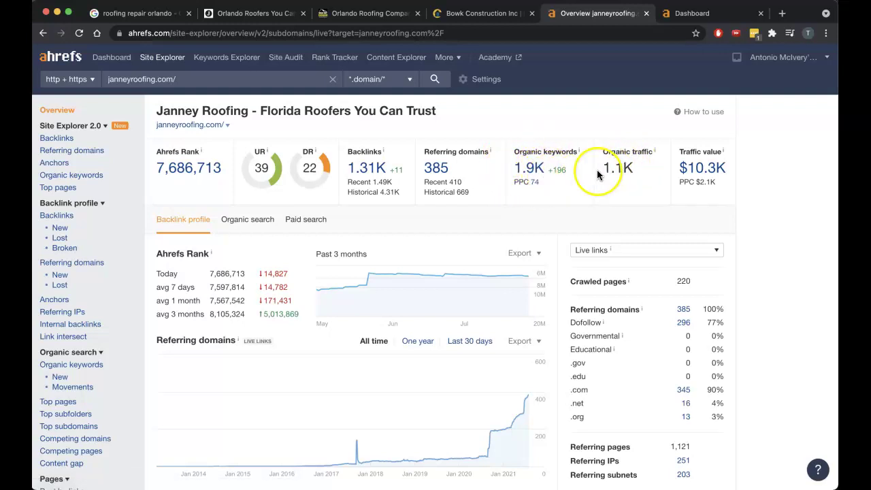
- Open Janney Roofing's organic keywords report, highlight the "roofing repair orlando" traffic figure, and check the keyword overview for "roof repair orlando"
{"action": "left_click", "coordinate": [522, 174]}
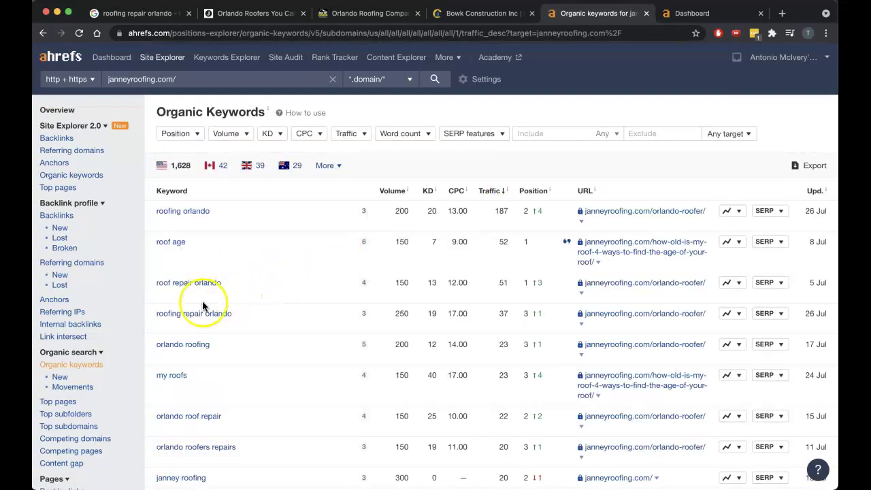
{"action": "left_click", "coordinate": [402, 317]}
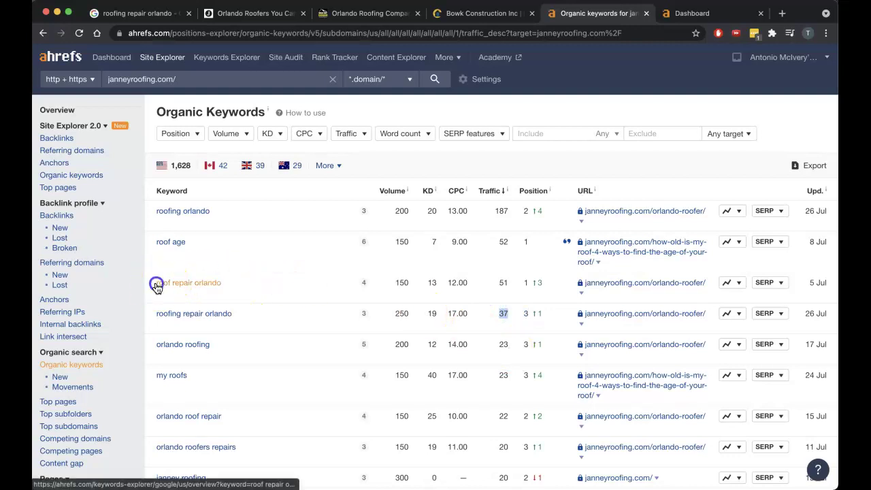
{"action": "left_click", "coordinate": [201, 284]}
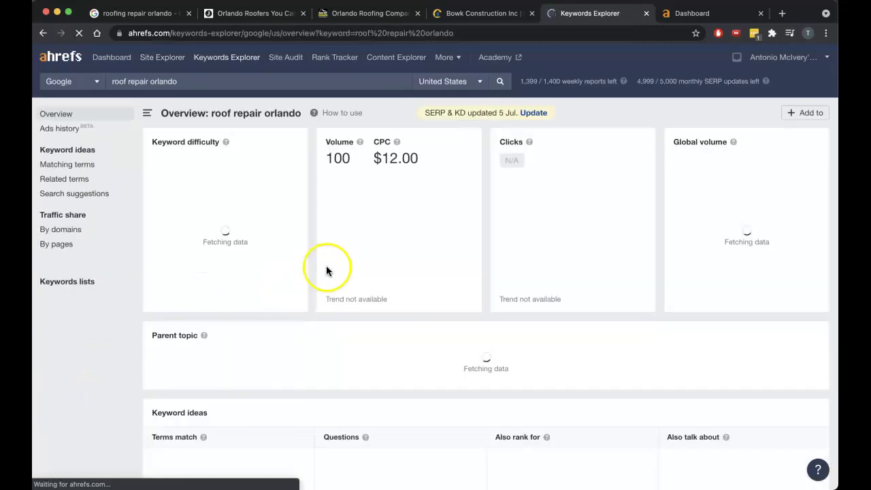
{"action": "key", "text": "super+bracketleft"}
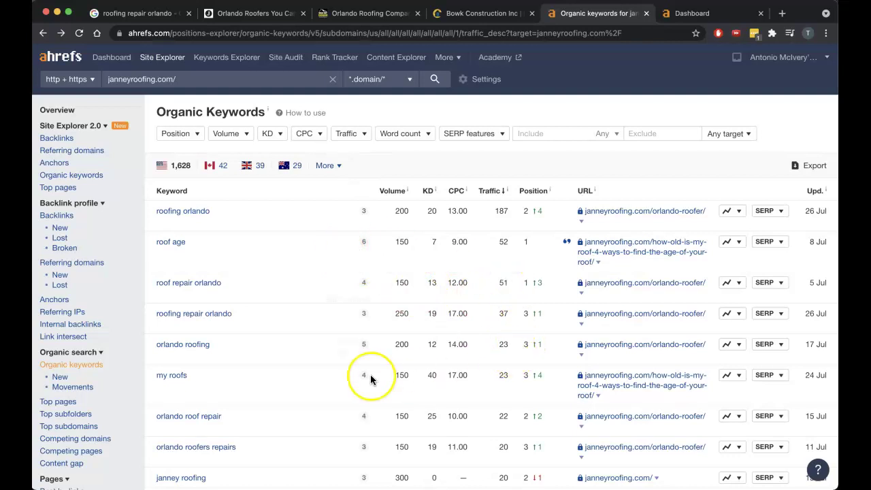
- Review the further Orlando roofing keywords in Janney Roofing's organic keywords list
{"action": "scroll", "coordinate": [197, 418], "scroll_direction": "down", "scroll_amount": 3}
{"action": "scroll", "coordinate": [188, 370], "scroll_direction": "down", "scroll_amount": 2}
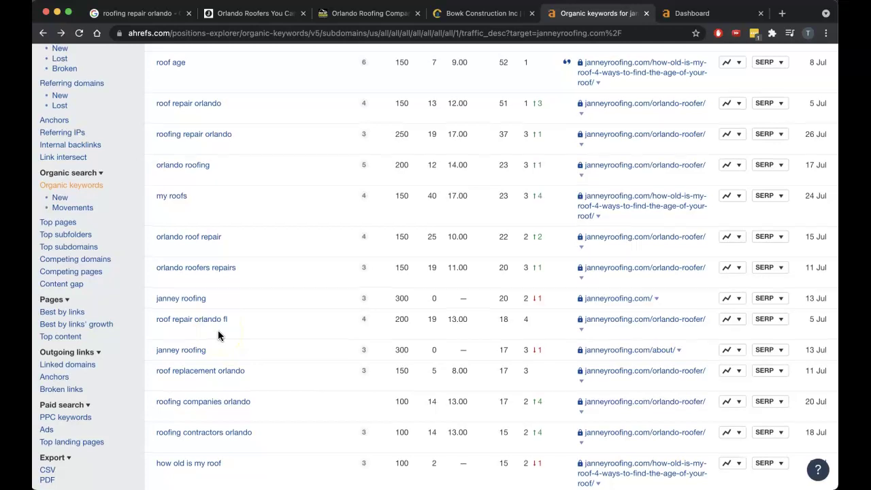
{"action": "scroll", "coordinate": [218, 330], "scroll_direction": "up", "scroll_amount": 5}
- Copy the bowkconstructioninc.com address from the Bowk Construction homepage and look it up in Ahrefs Site Explorer
{"action": "left_click", "coordinate": [476, 20]}
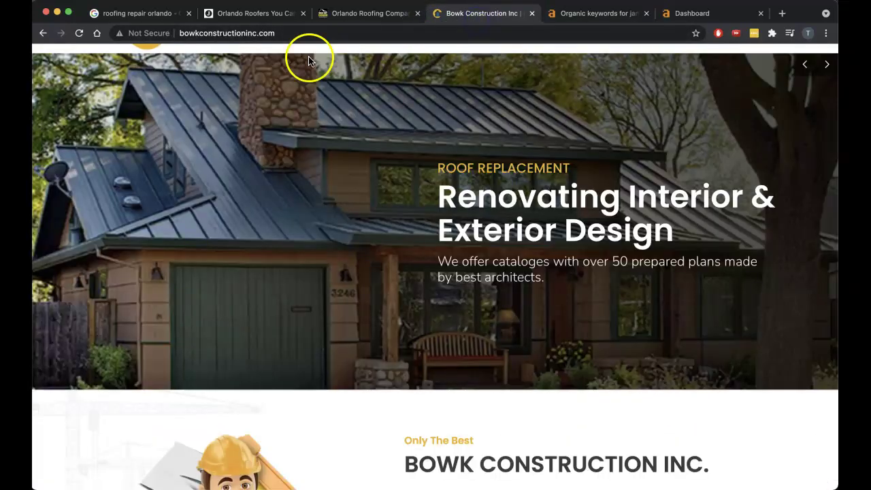
{"action": "scroll", "coordinate": [309, 62], "scroll_direction": "up", "scroll_amount": 1}
{"action": "left_click", "coordinate": [285, 35]}
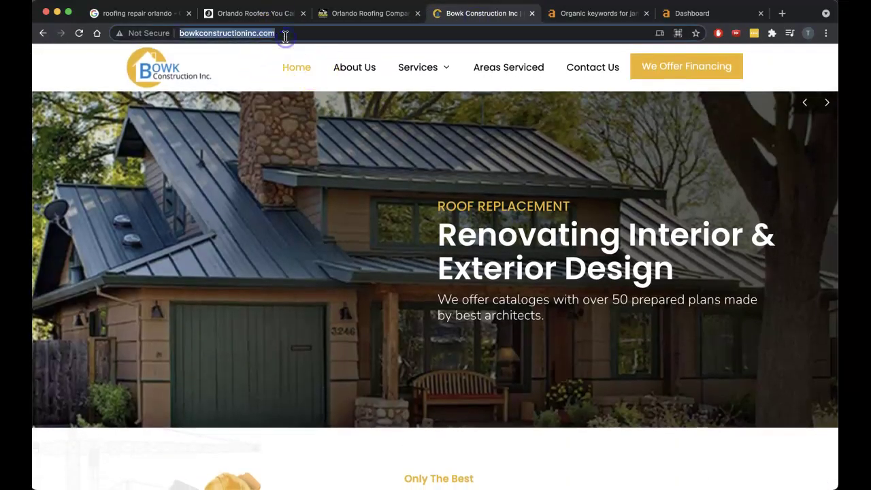
{"action": "left_click", "coordinate": [693, 13]}
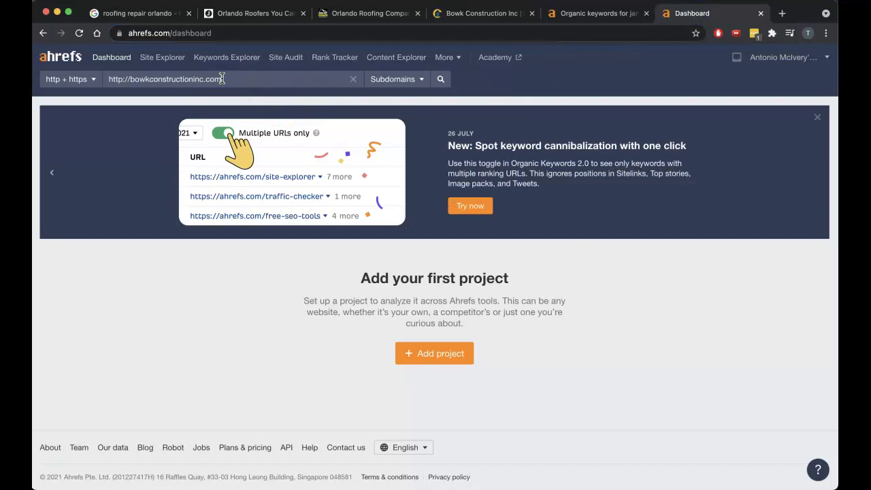
{"action": "key", "text": "Return"}
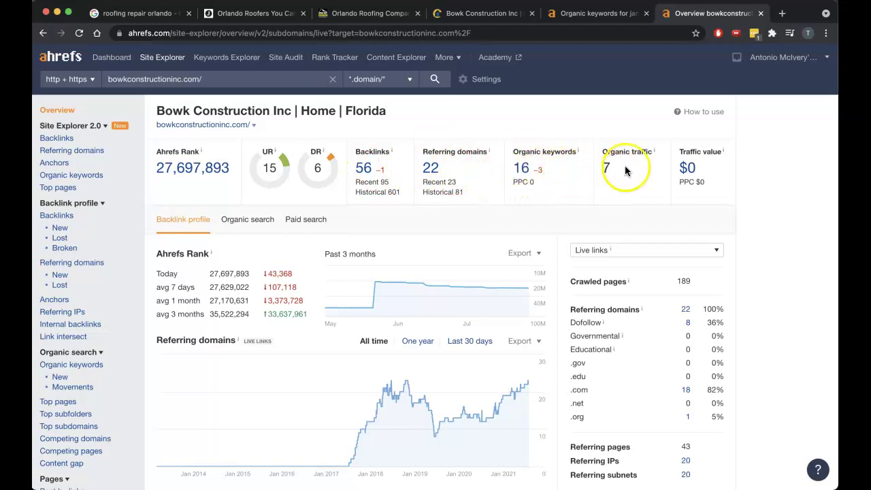
- Open Bowk Construction's organic keywords report and examine the keywords, volumes, traffic and positions
{"action": "left_click", "coordinate": [521, 168]}
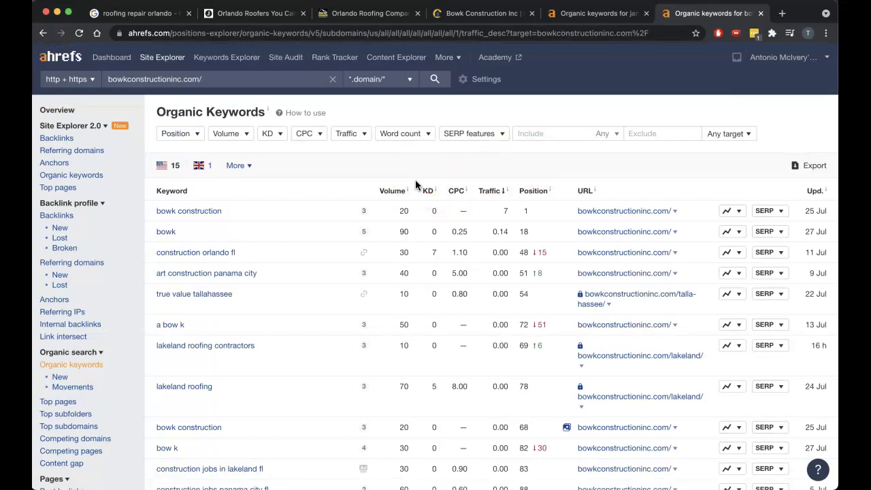
{"action": "scroll", "coordinate": [275, 279], "scroll_direction": "down", "scroll_amount": 3}
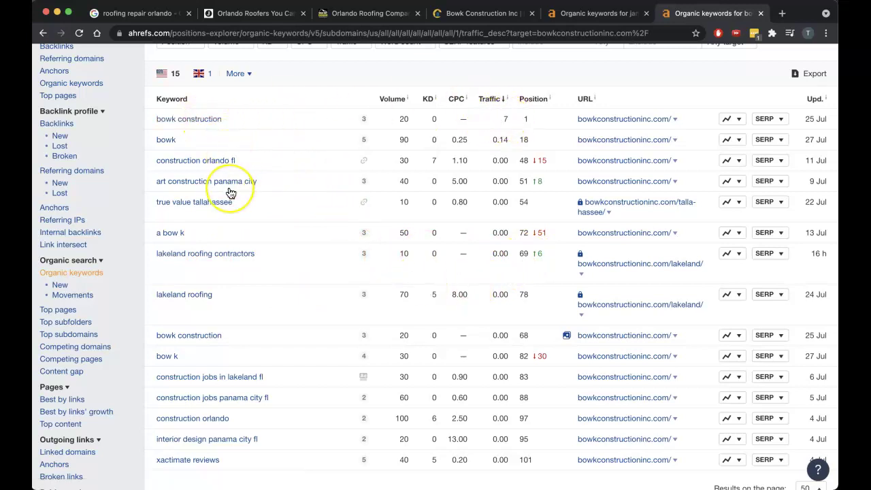
{"action": "scroll", "coordinate": [230, 190], "scroll_direction": "down", "scroll_amount": 2}
{"action": "scroll", "coordinate": [230, 191], "scroll_direction": "up", "scroll_amount": 4}
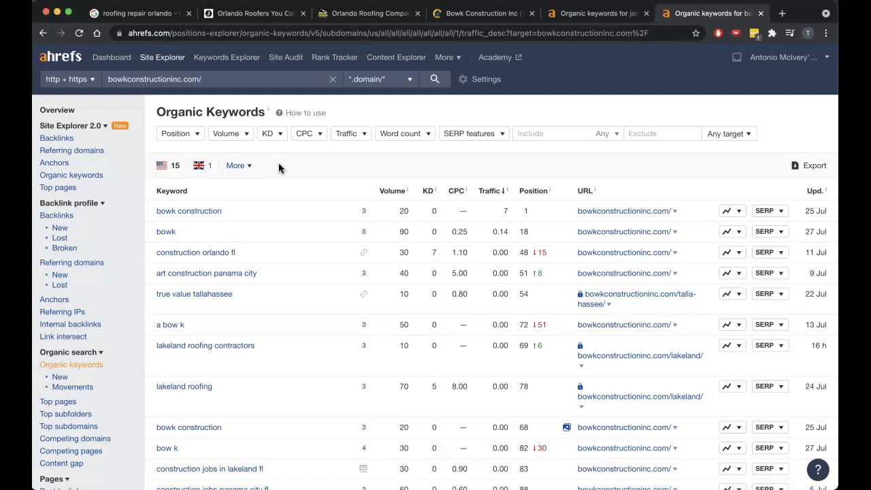
- Switch back to the Bowk Construction homepage
{"action": "left_click", "coordinate": [482, 13]}
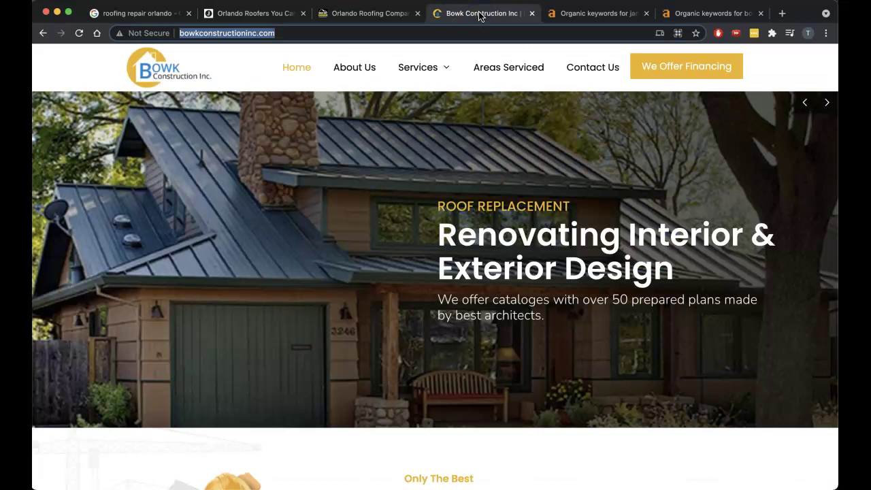